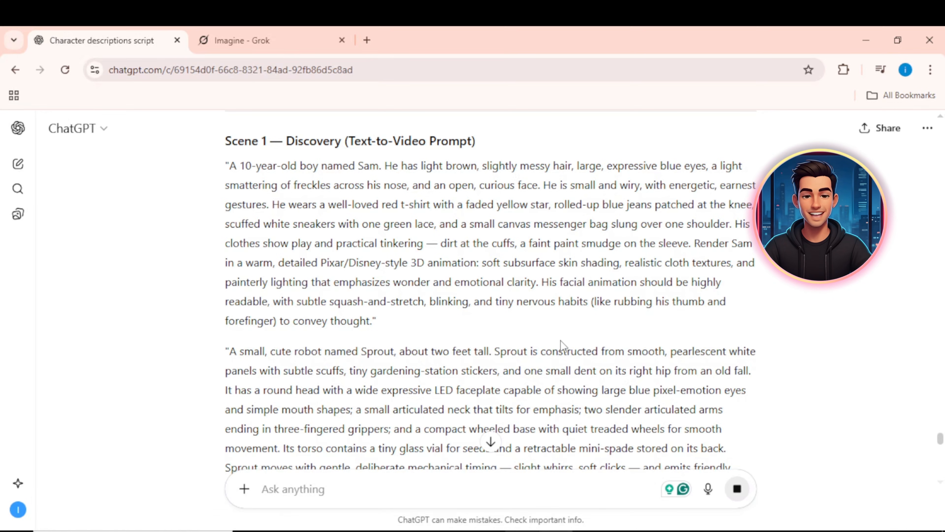
Read through the text-to-video prompts being generated for the scenes, including their character descriptions, settings, camera actions and dialogue.
scroll(560, 340, down, 15)
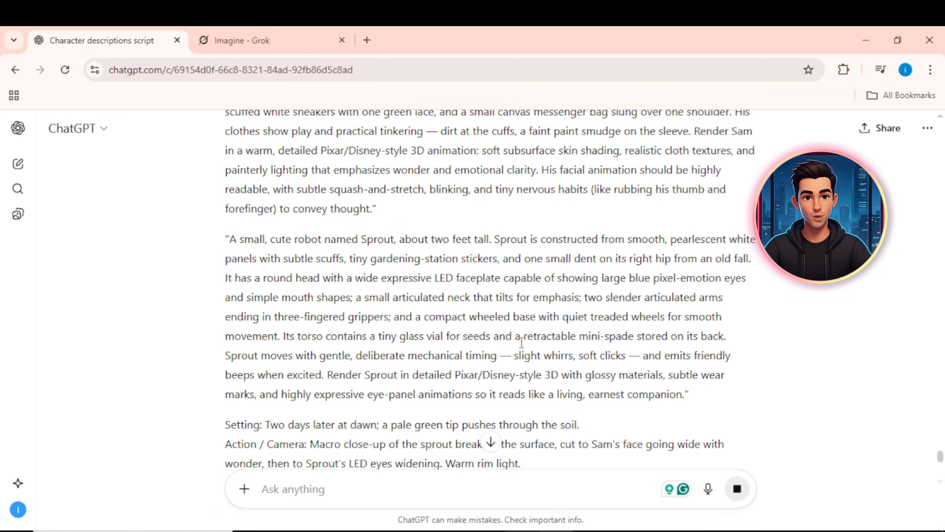
scroll(521, 342, down, 15)
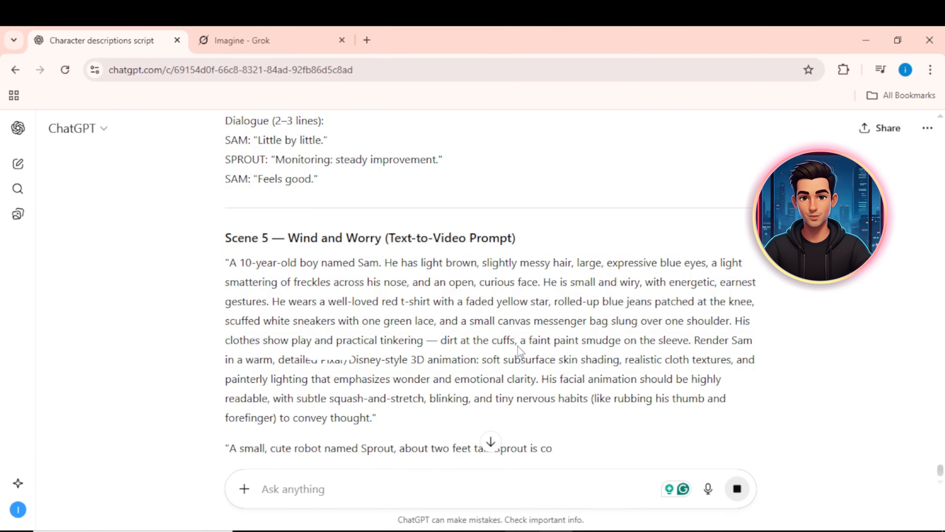
scroll(521, 345, down, 5)
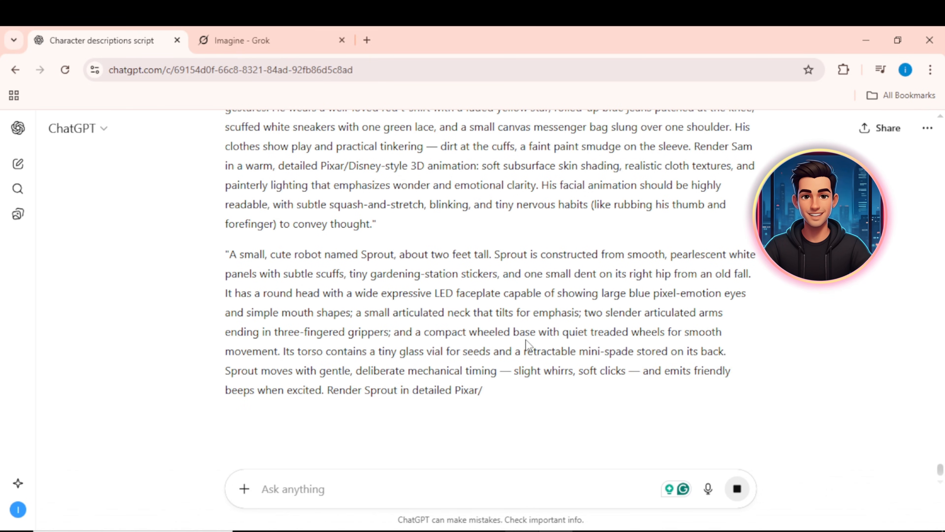
scroll(525, 342, down, 7)
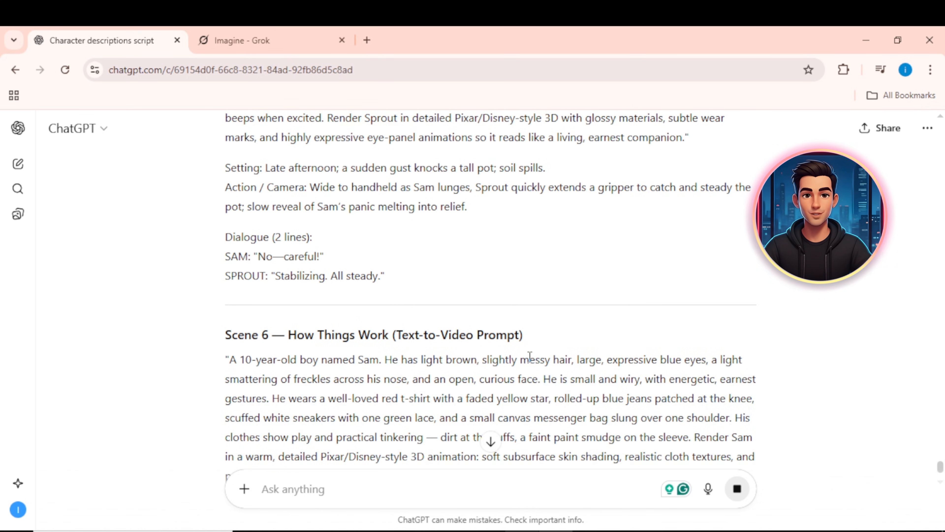
scroll(530, 356, down, 8)
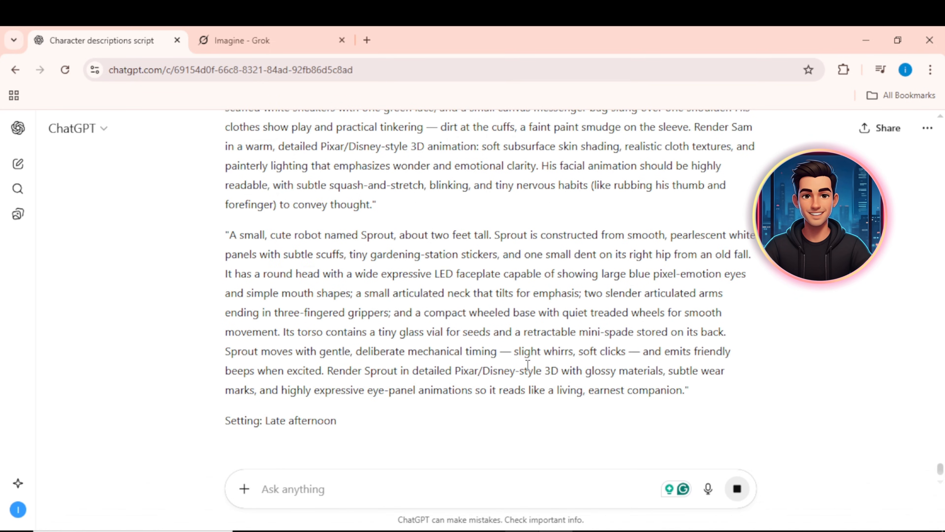
scroll(526, 373, down, 8)
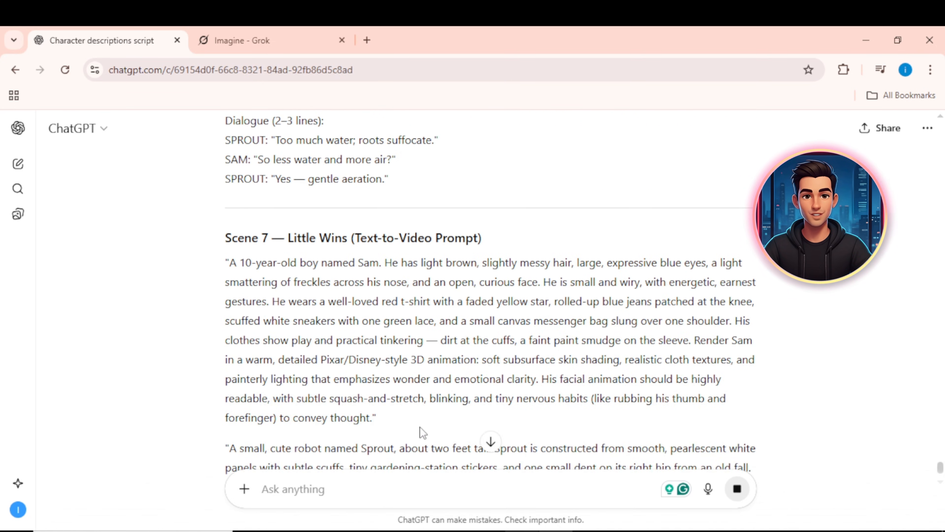
scroll(421, 428, down, 12)
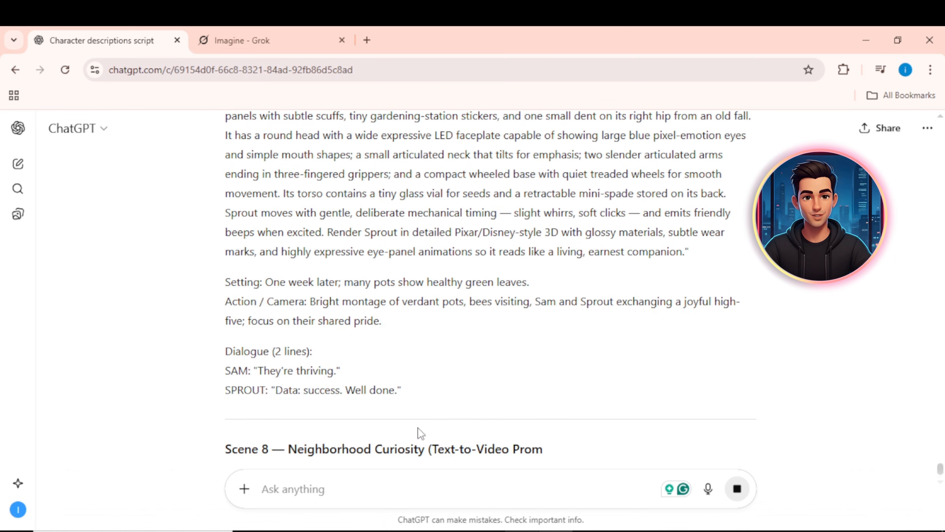
scroll(430, 407, down, 5)
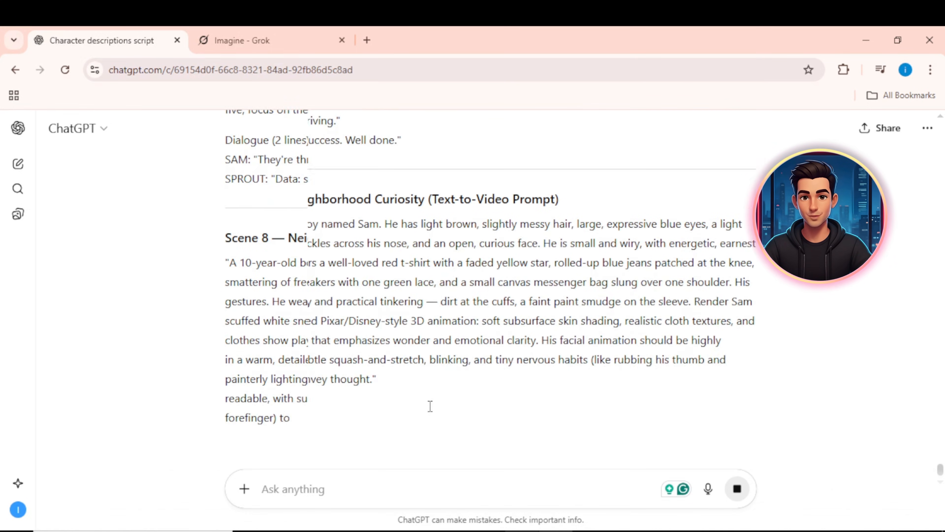
scroll(458, 408, down, 3)
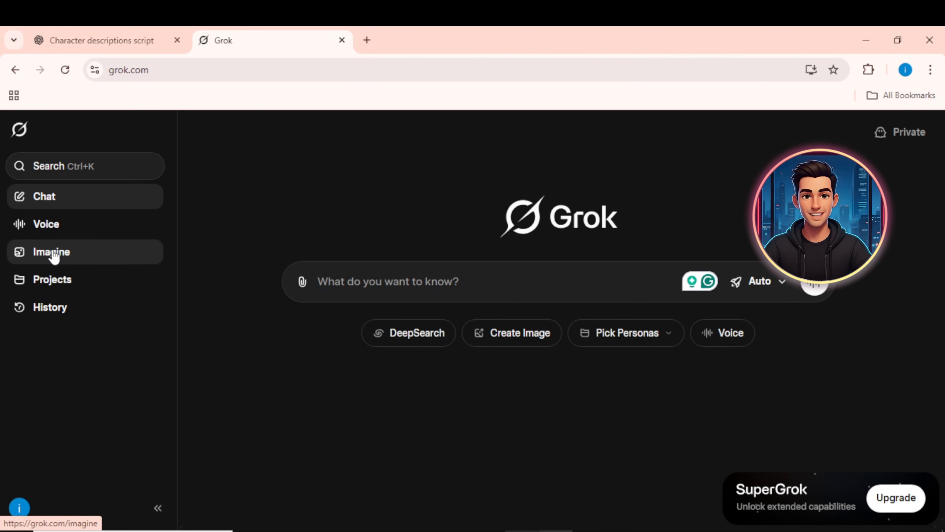
Open Grok's Imagine section, view the sample motorcycle video from its gallery and return to the gallery.
click(52, 252)
scroll(507, 411, down, 6)
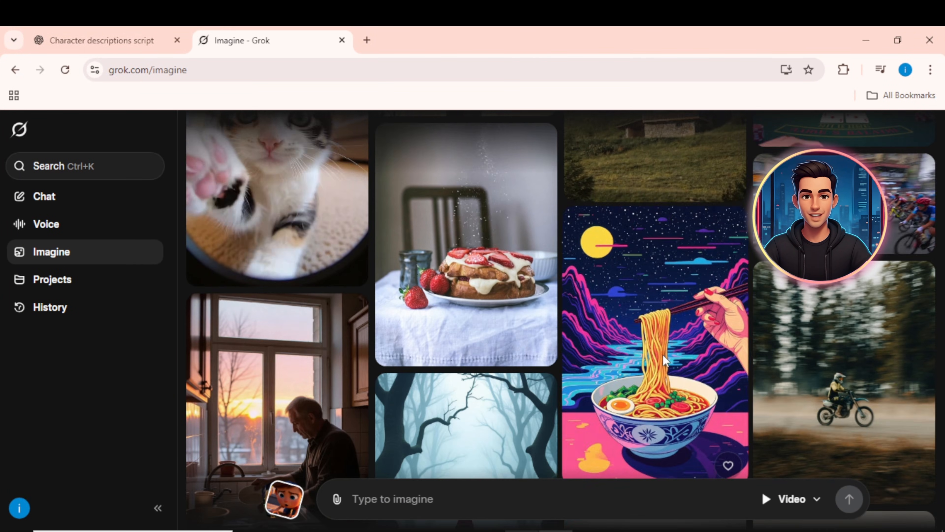
scroll(662, 354, down, 2)
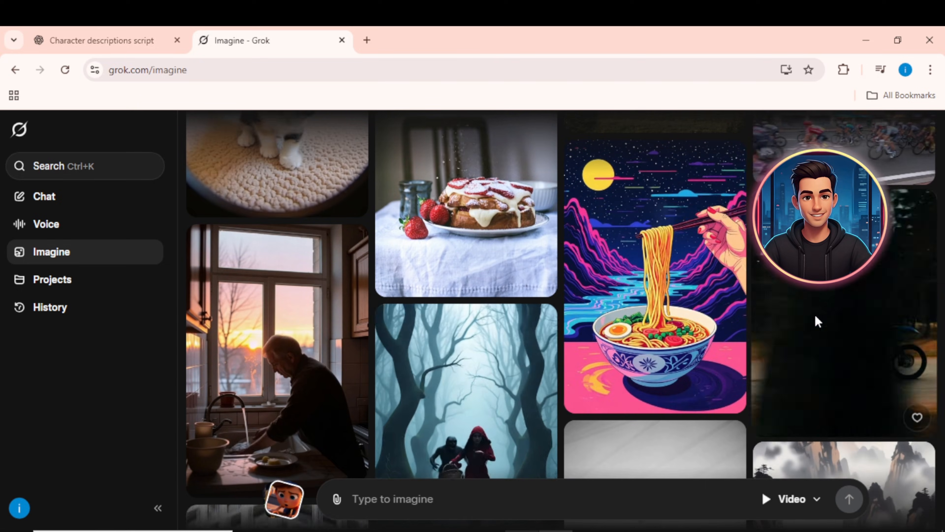
click(818, 321)
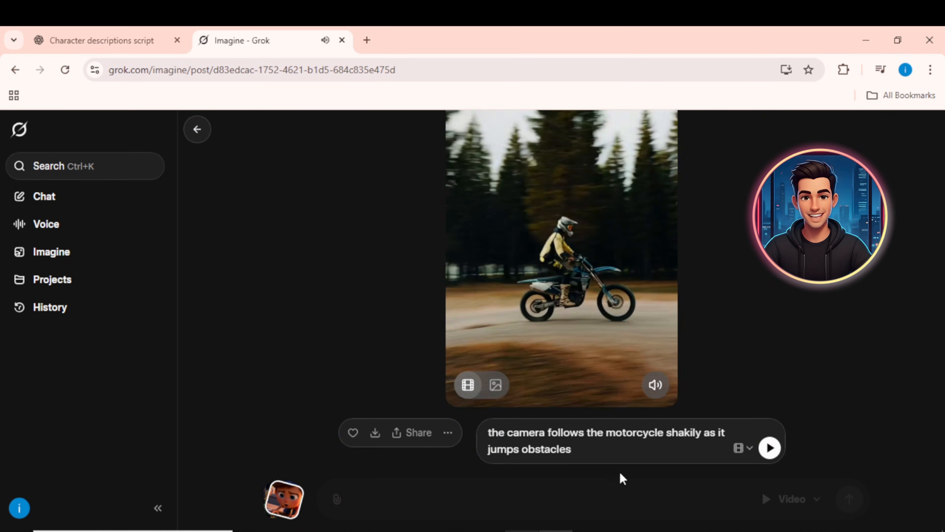
click(197, 130)
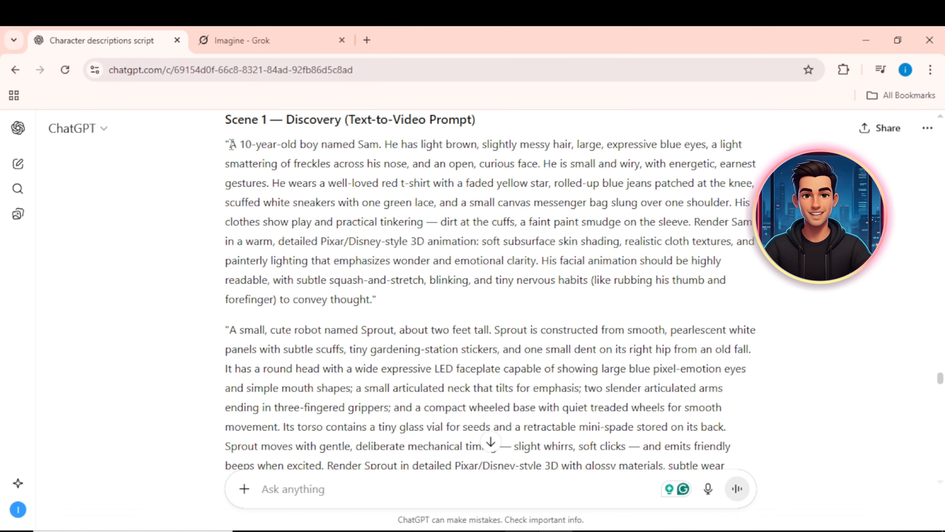
Switch to the ChatGPT conversation and copy the full Scene 1 — Discovery prompt, from the boy's description through the last dialogue line.
drag(231, 144, 344, 192)
right_click(296, 145)
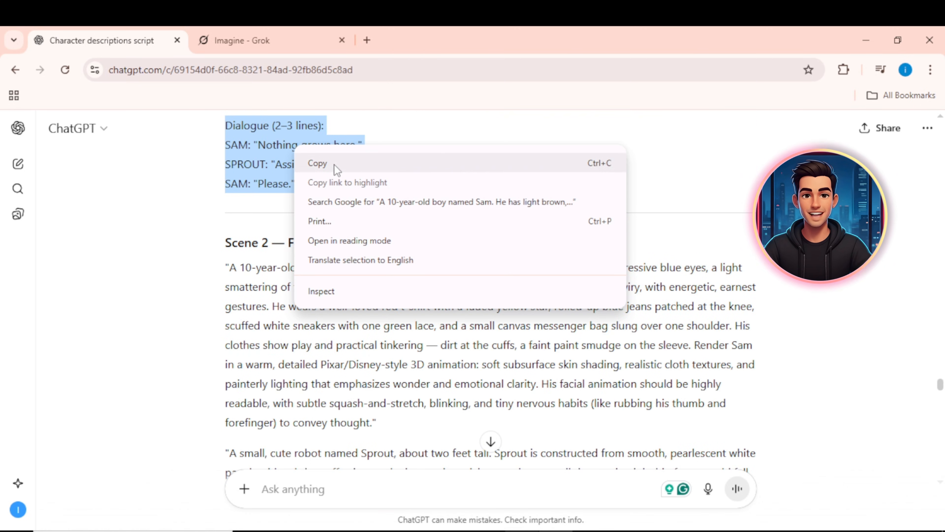
click(323, 161)
In Grok Imagine, paste the Scene 1 prompt, choose the landscape aspect ratio and generate the video.
click(245, 39)
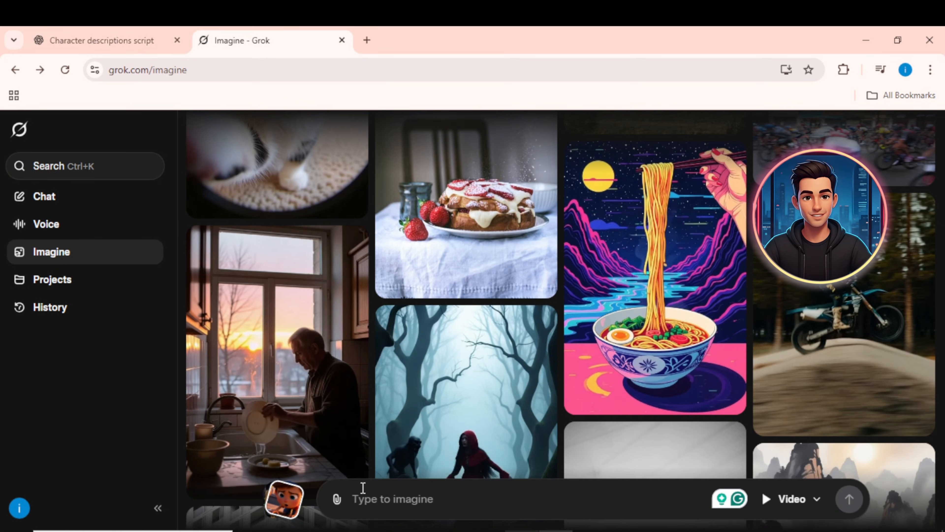
right_click(377, 499)
click(400, 346)
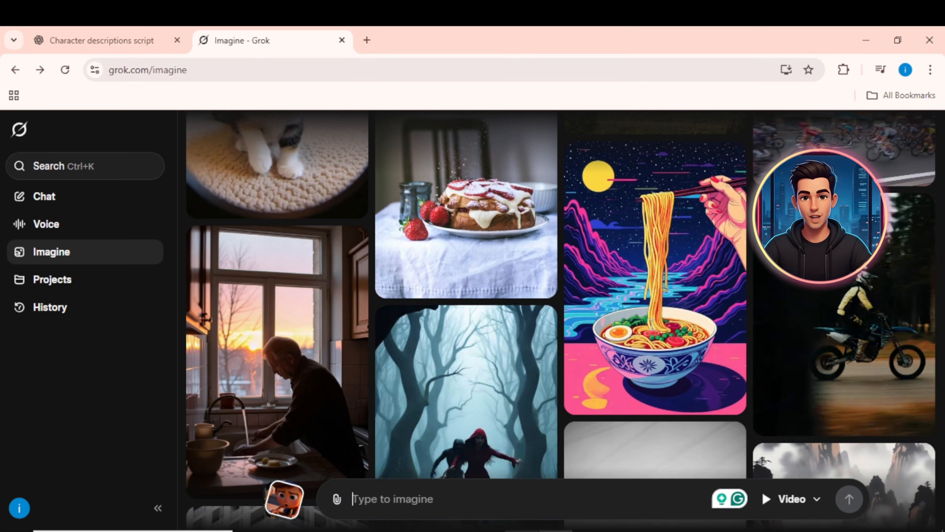
click(815, 492)
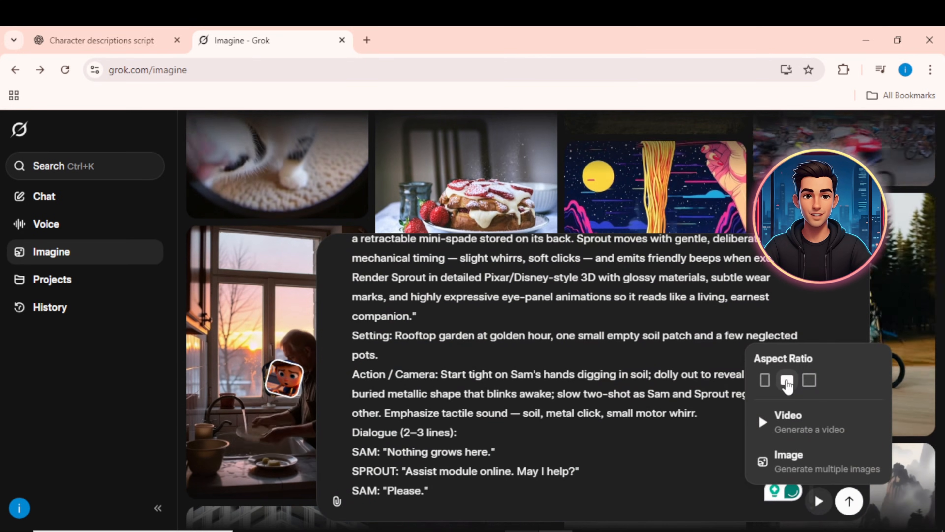
click(786, 380)
click(848, 500)
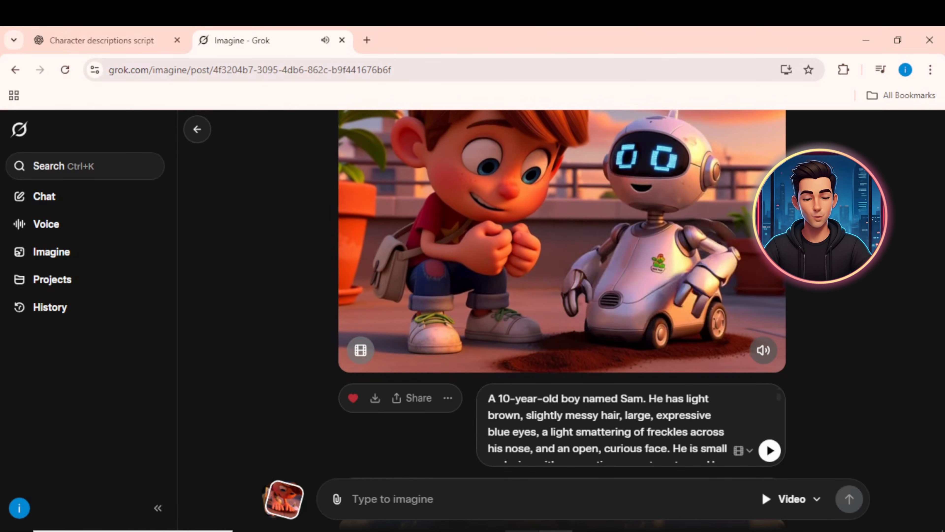
scroll(874, 347, up, 1)
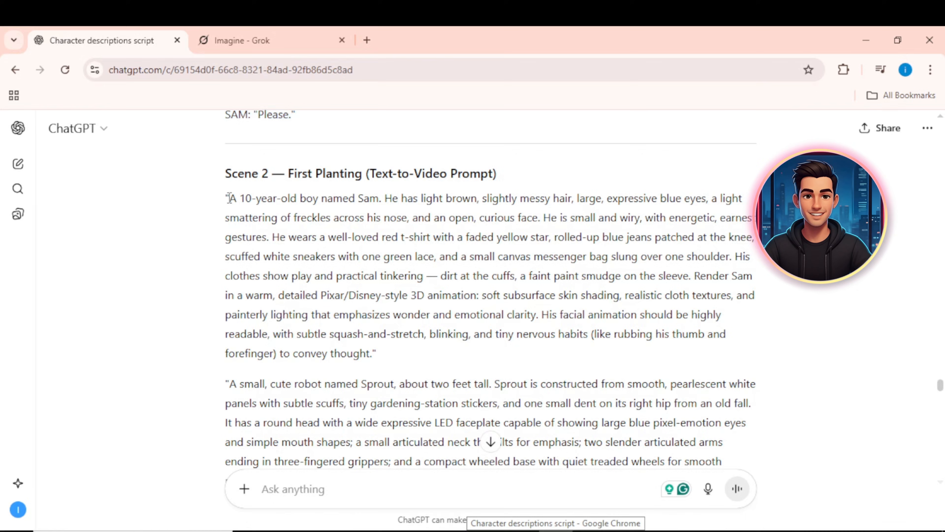
In the ChatGPT conversation, copy the full Scene 2 — First Planting prompt including its setting, camera action and dialogue.
drag(229, 198, 373, 386)
scroll(409, 410, down, 7)
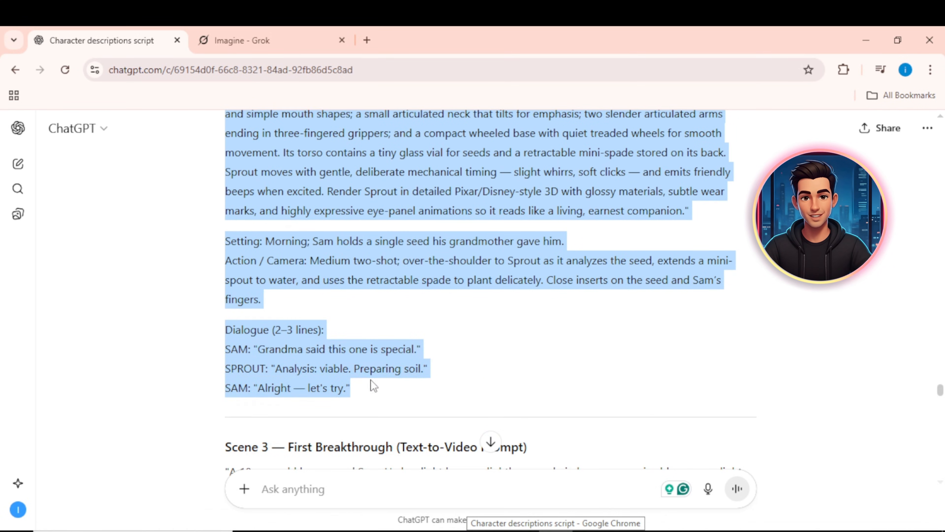
right_click(257, 314)
click(321, 332)
Paste the Scene 2 prompt into Grok Imagine and generate its video.
click(257, 41)
right_click(374, 498)
click(433, 337)
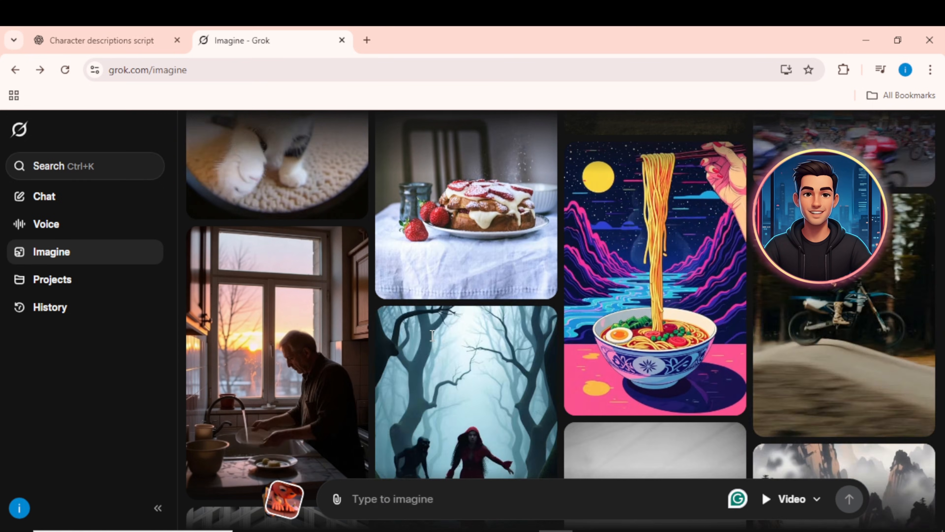
key(Return)
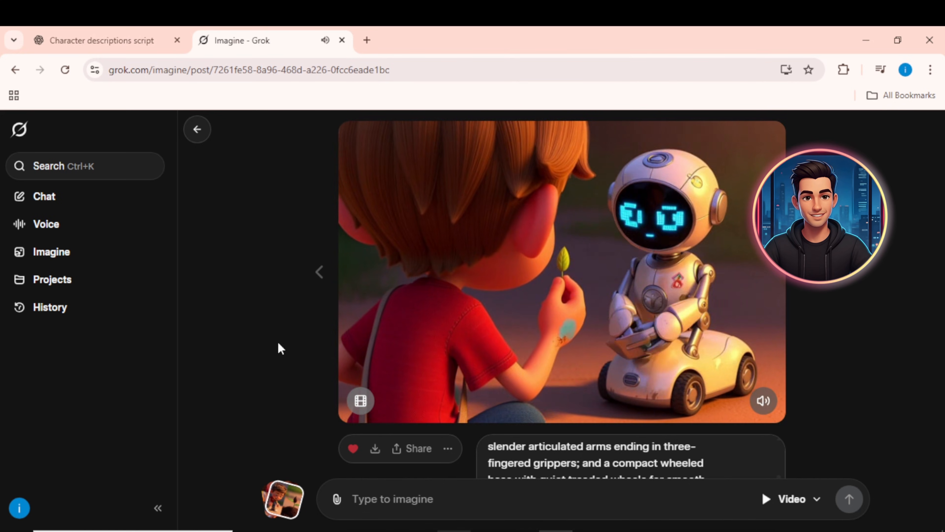
Paste the Scene 3 prompt about the green tip sprouting at dawn into Grok Imagine, generate its video and view the result.
click(400, 497)
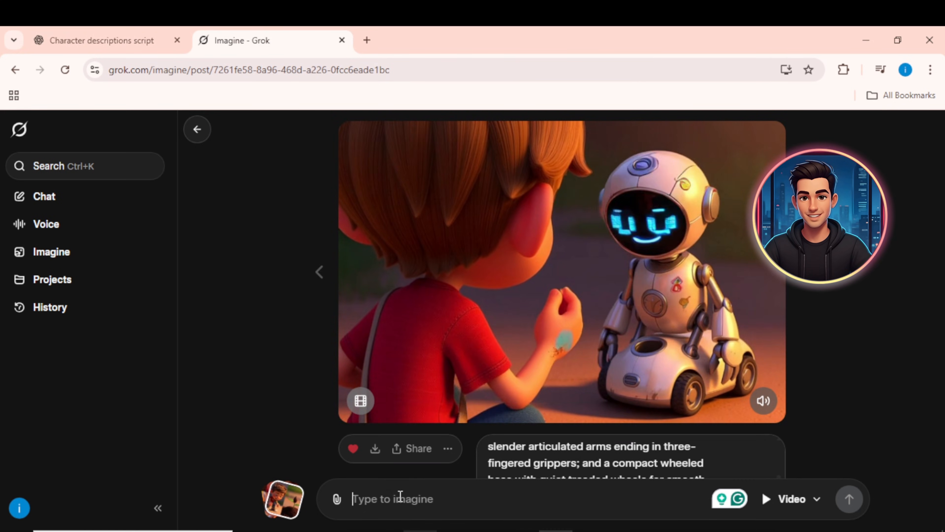
right_click(400, 497)
click(422, 337)
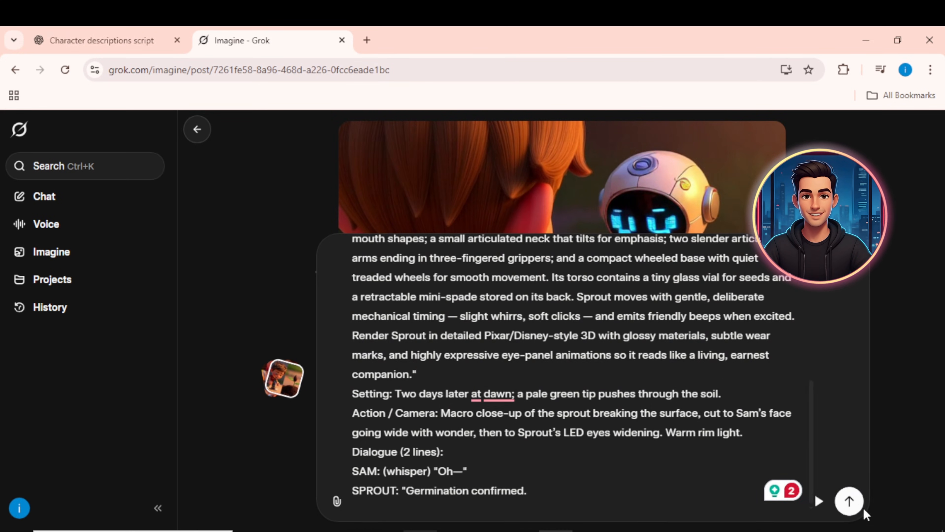
click(850, 499)
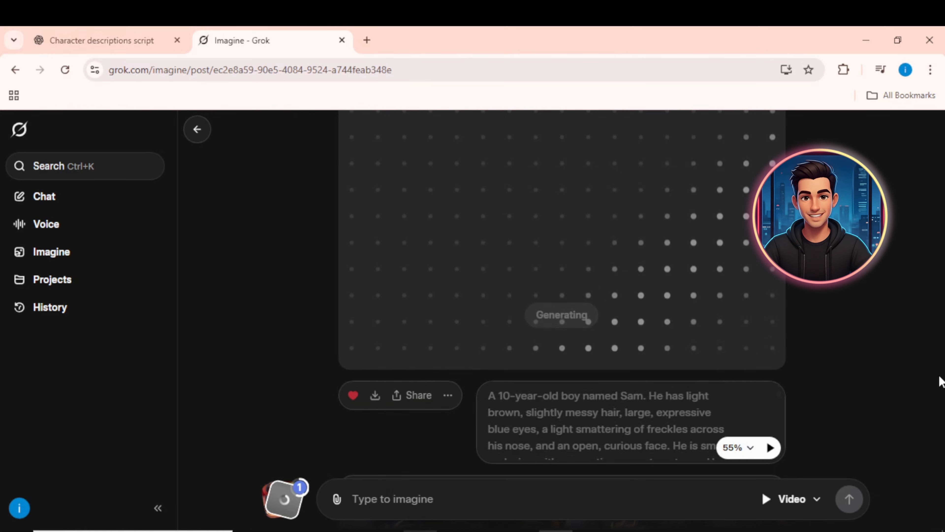
scroll(750, 253, up, 1)
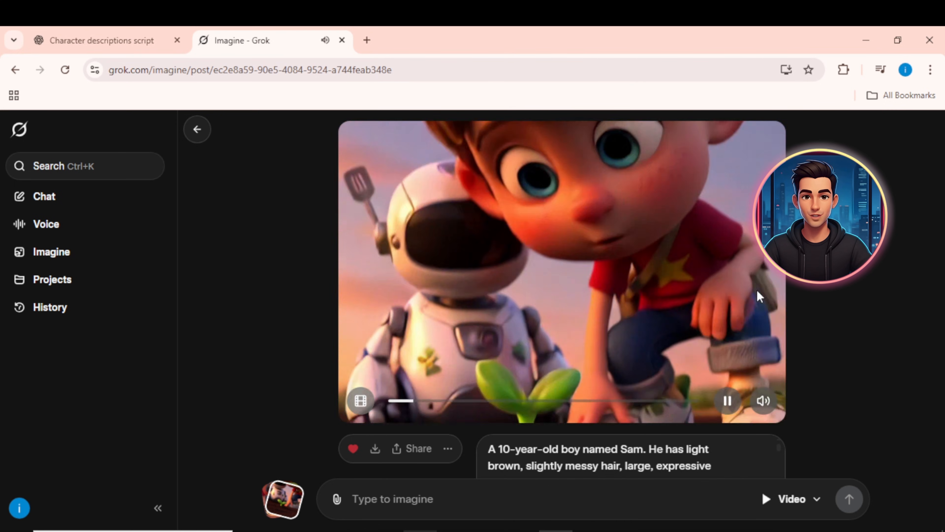
scroll(531, 373, down, 1)
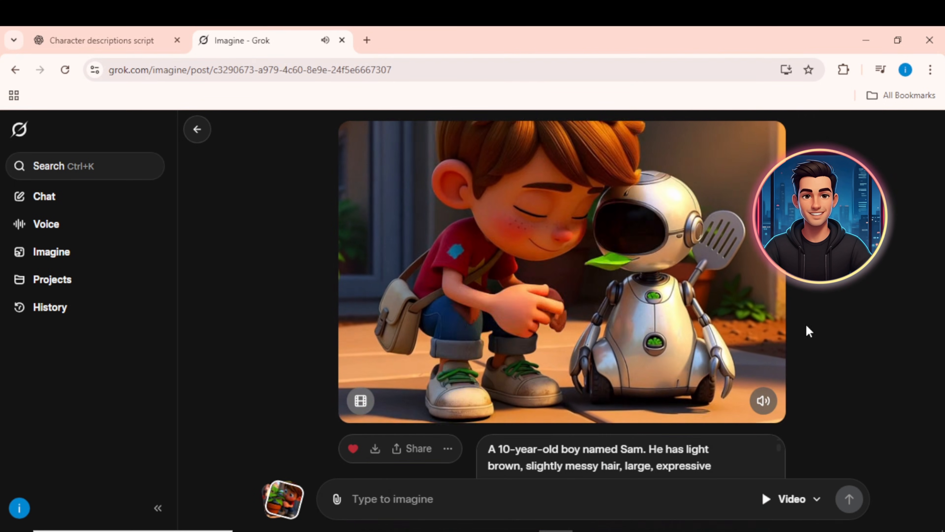
Go to the Imagine favorites, open the clip of hands planting a seedling to view it, and return to the gallery.
click(197, 129)
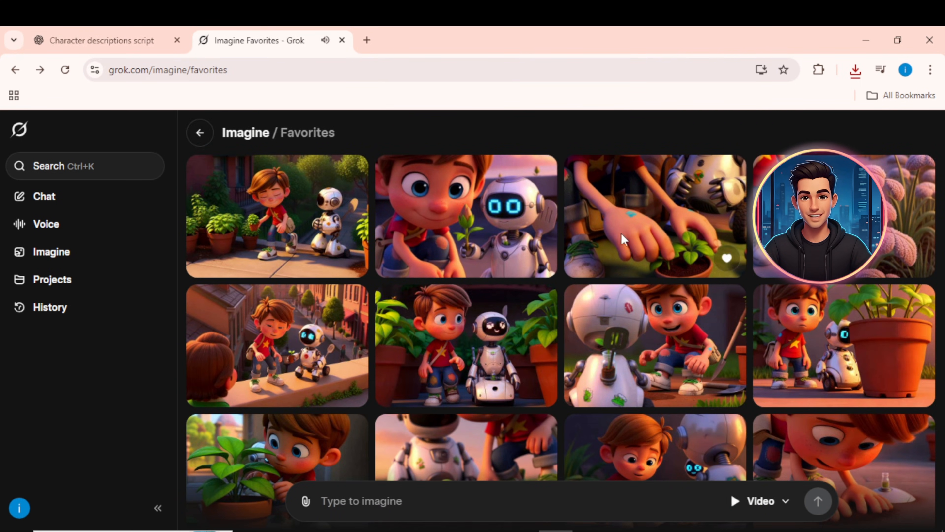
click(624, 238)
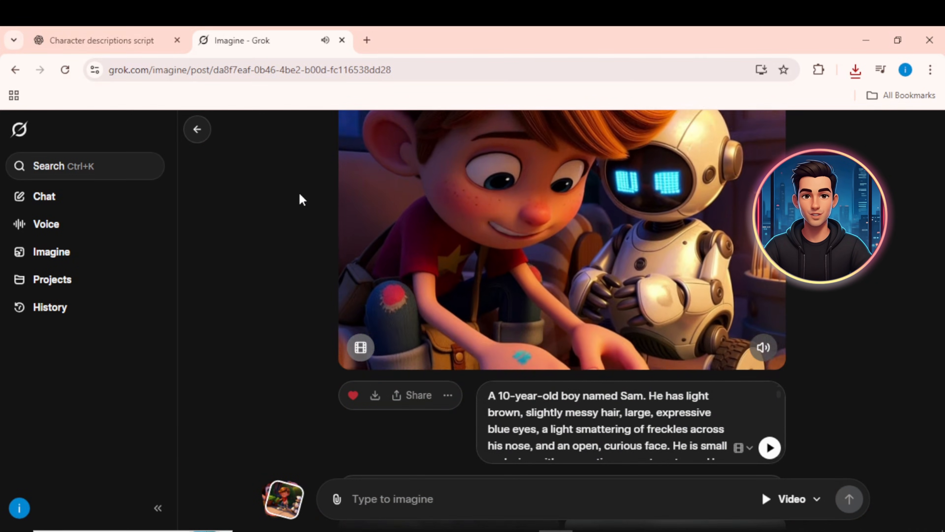
click(198, 131)
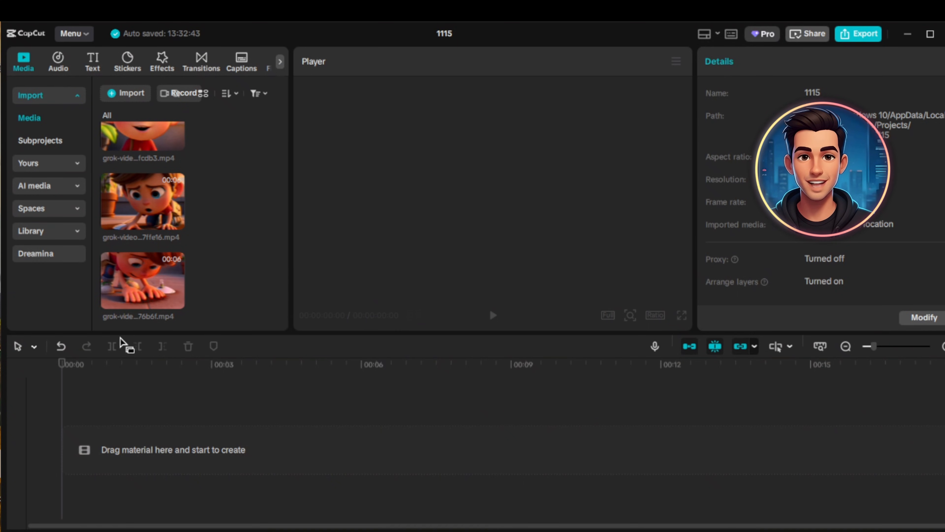
In CapCut, arrange the imported Grok clips in sequence on the timeline, deselect them and return the playhead to the start.
scroll(126, 231, down, 3)
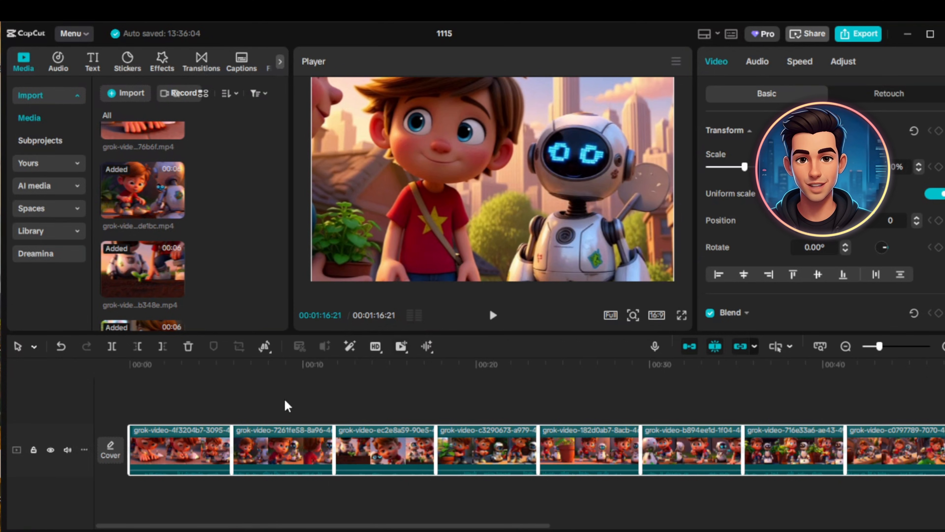
click(221, 401)
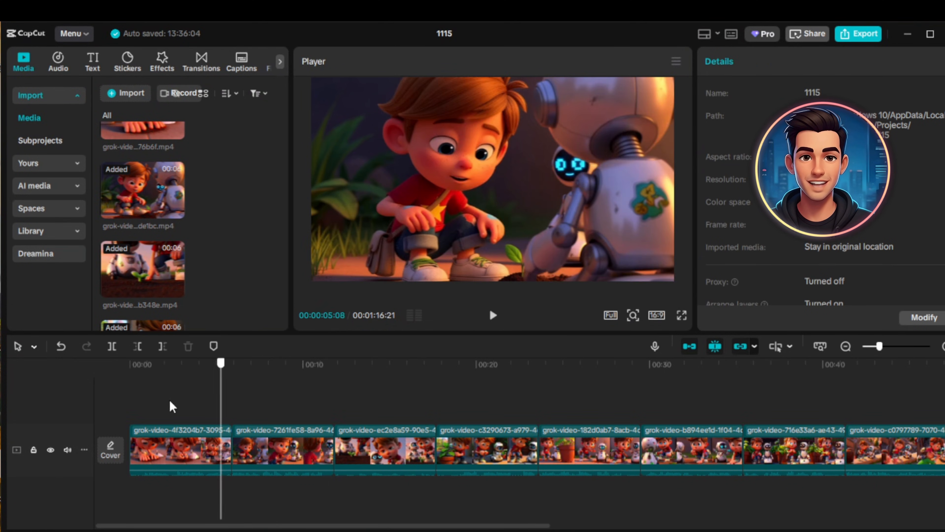
click(127, 402)
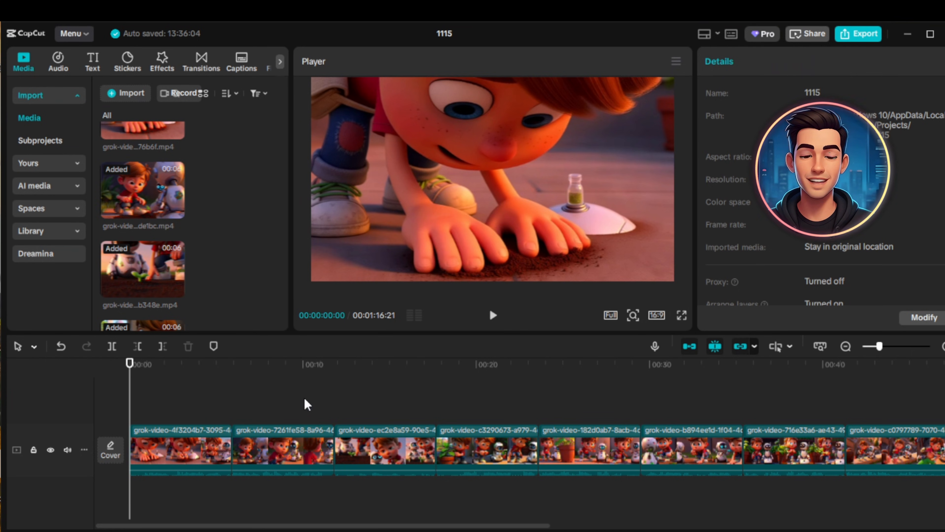
Add the Blur Zoom Out transition between the first two clips and accept creating duplicate frames for it.
click(221, 383)
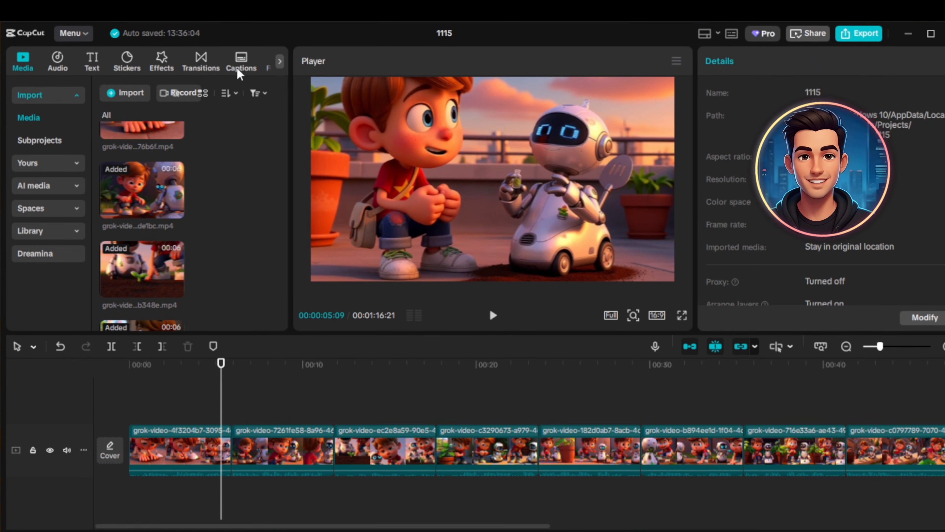
click(200, 62)
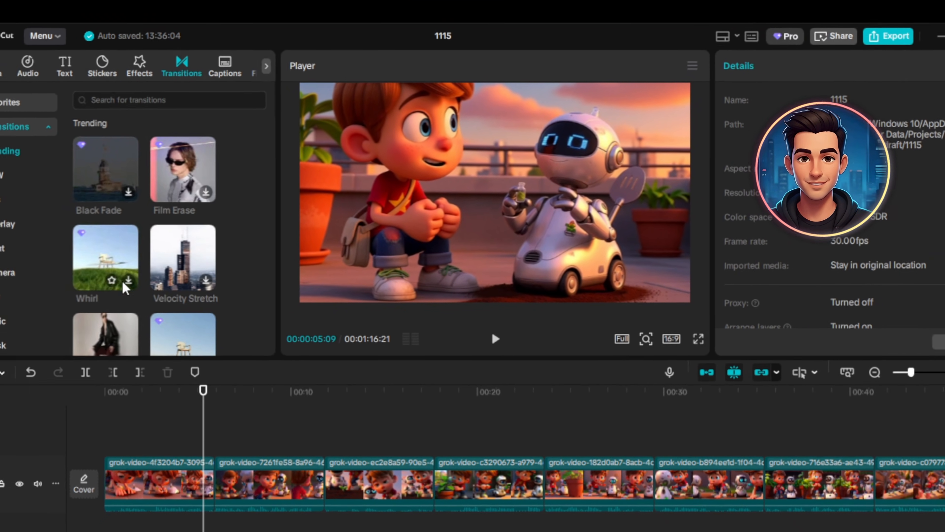
scroll(98, 288, down, 5)
drag(68, 294, 226, 469)
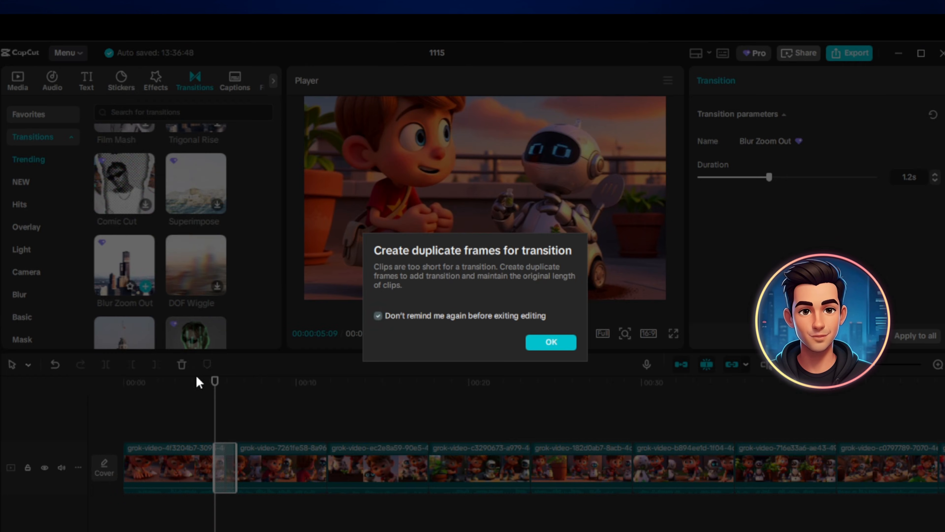
click(550, 346)
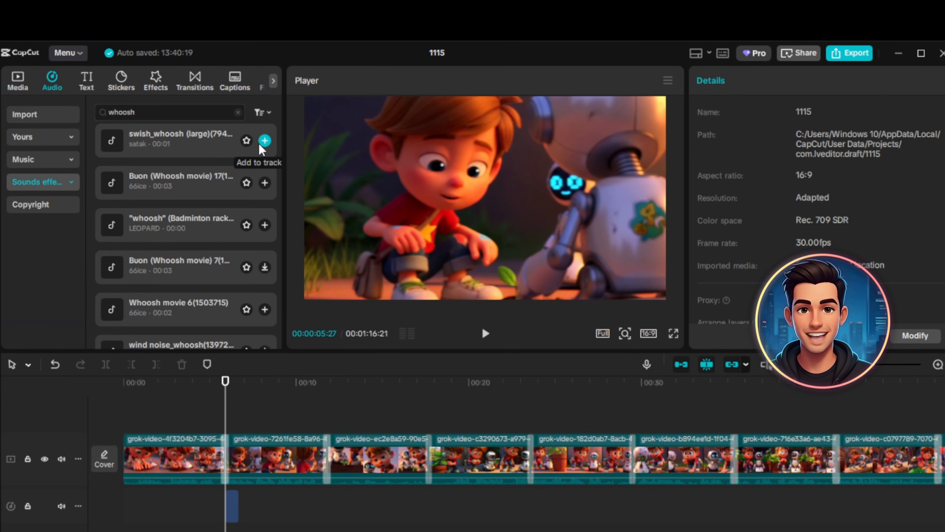
Add the swish_whoosh (large) sound effect at the first two clip transitions and lower the volume of the Taking in The Changes music track.
click(265, 140)
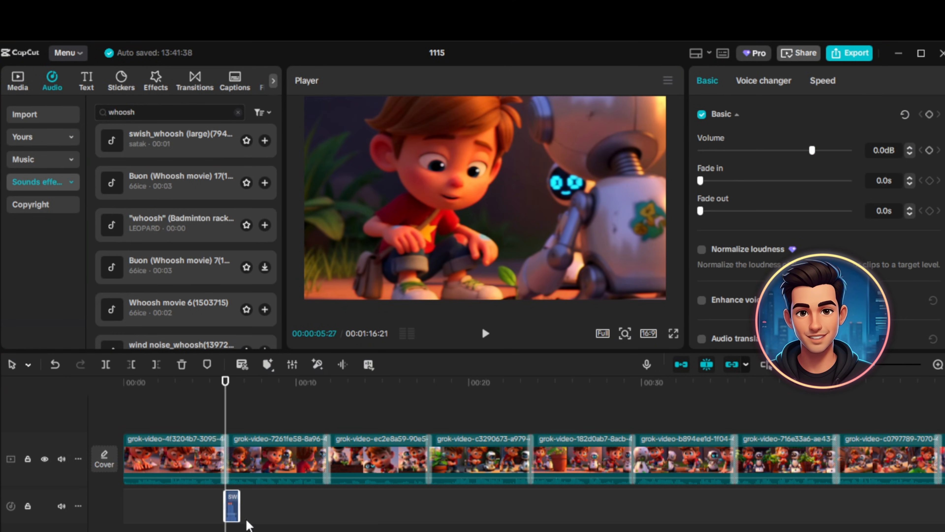
click(327, 431)
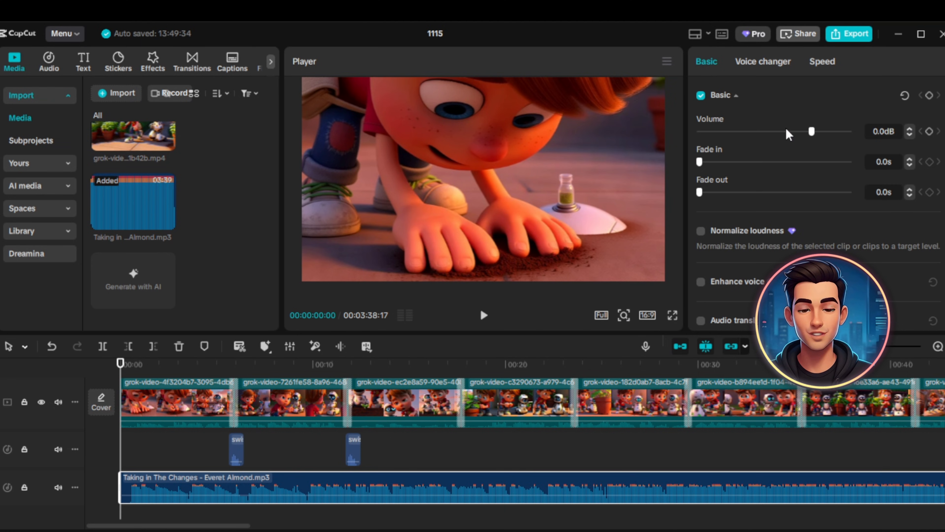
click(788, 132)
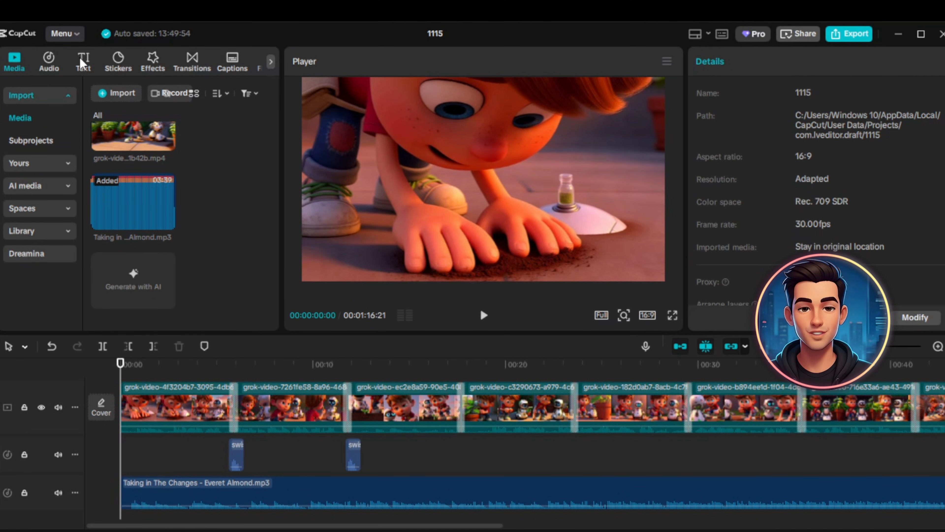
Generate auto captions for the timeline with English as the spoken language and no bilingual captions.
click(83, 62)
click(37, 186)
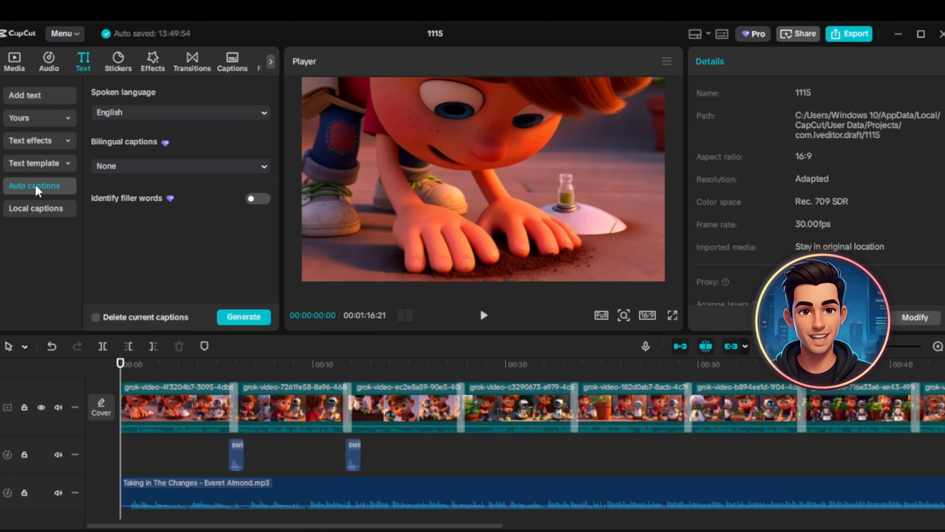
click(243, 317)
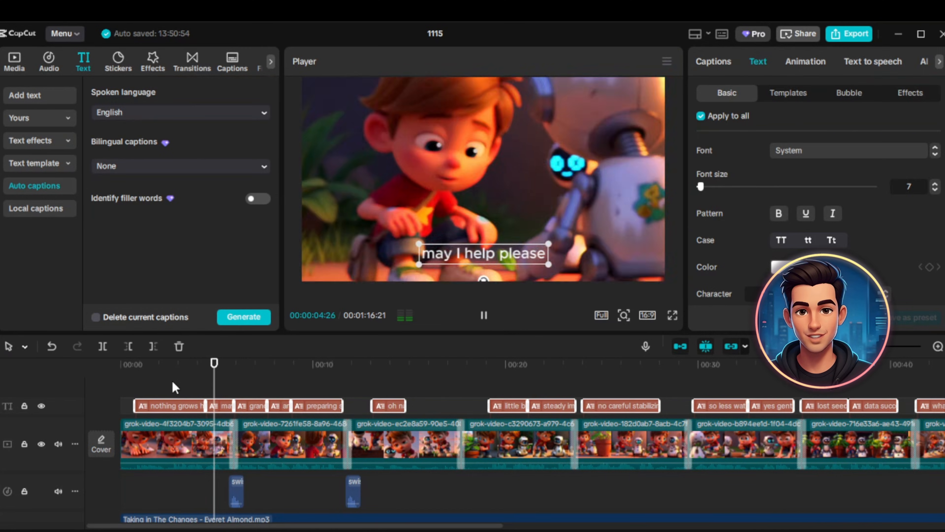
Move the playhead to the first generated caption and select that caption on the timeline.
click(172, 383)
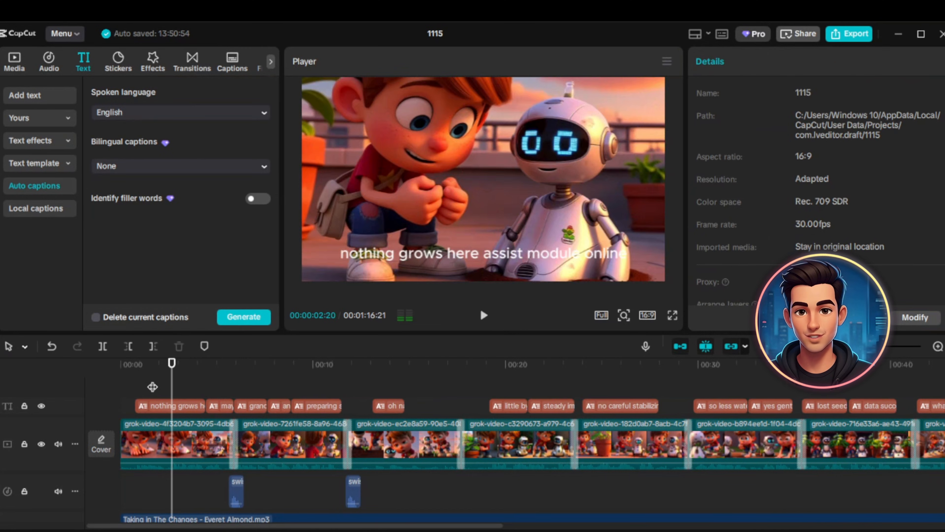
click(151, 383)
click(172, 407)
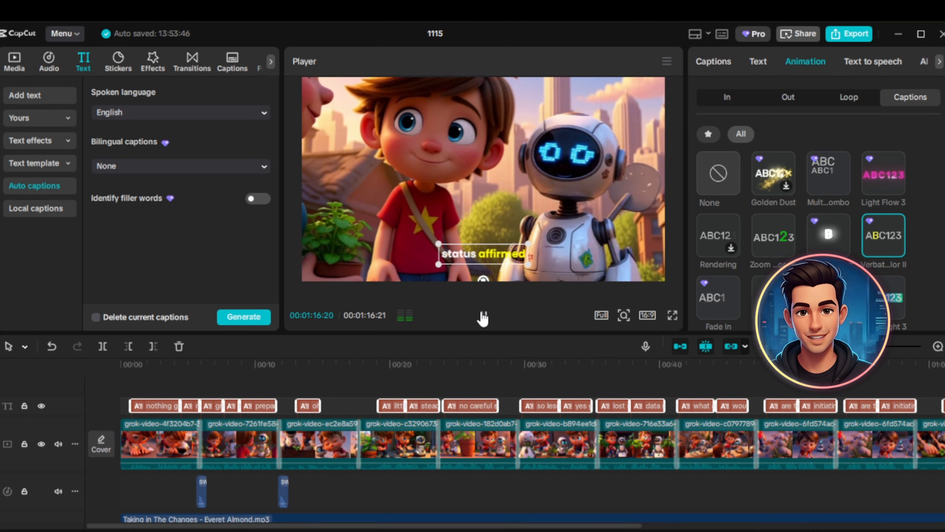
Return the playhead to the start of the timeline, deselect the captions and play the captioned video.
drag(519, 371, 85, 382)
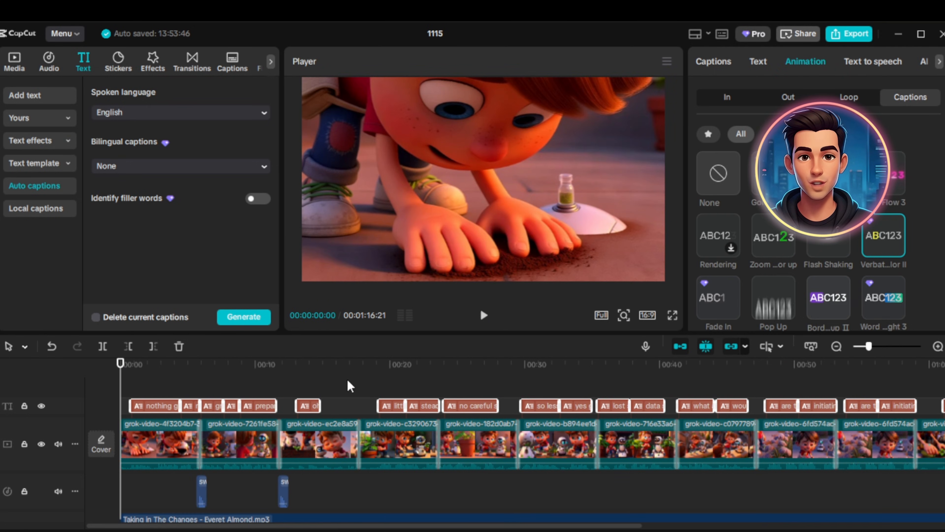
click(325, 382)
click(91, 363)
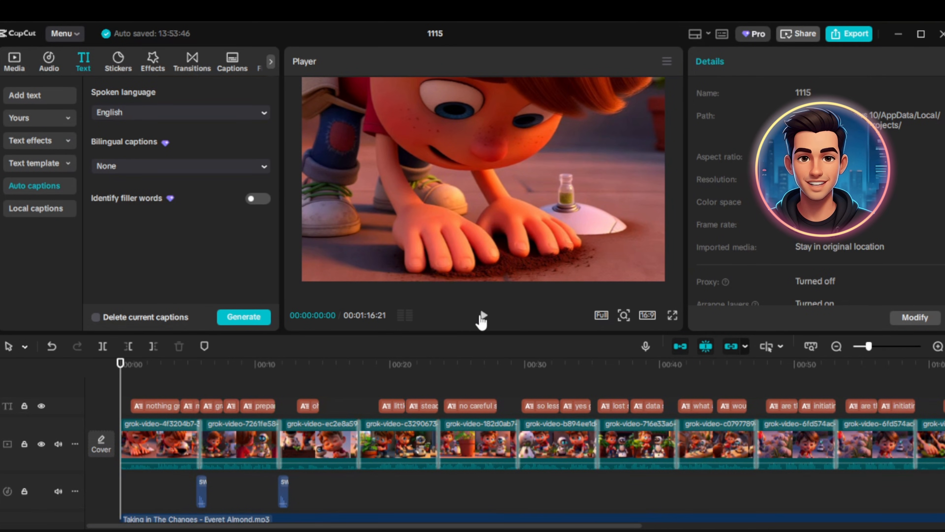
click(482, 315)
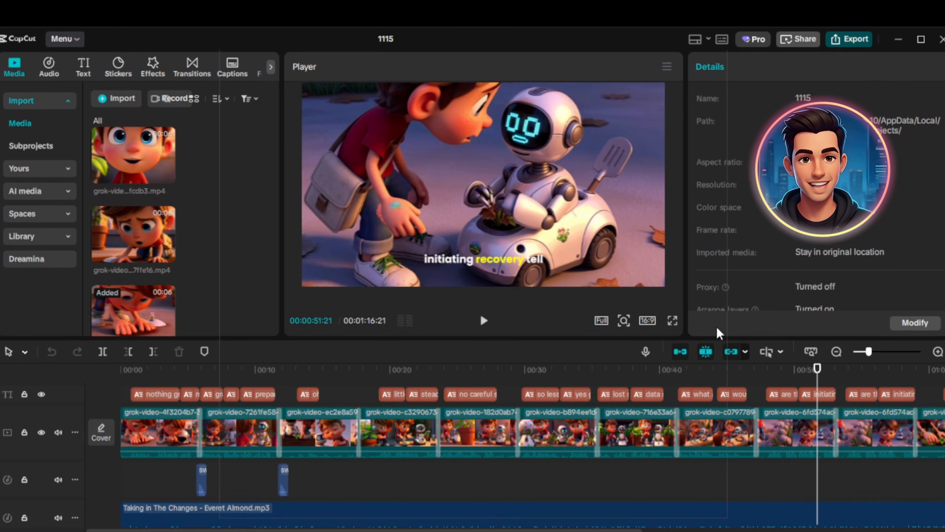
Set the export resolution to 4K and export the finished video.
key(ctrl+e)
click(588, 185)
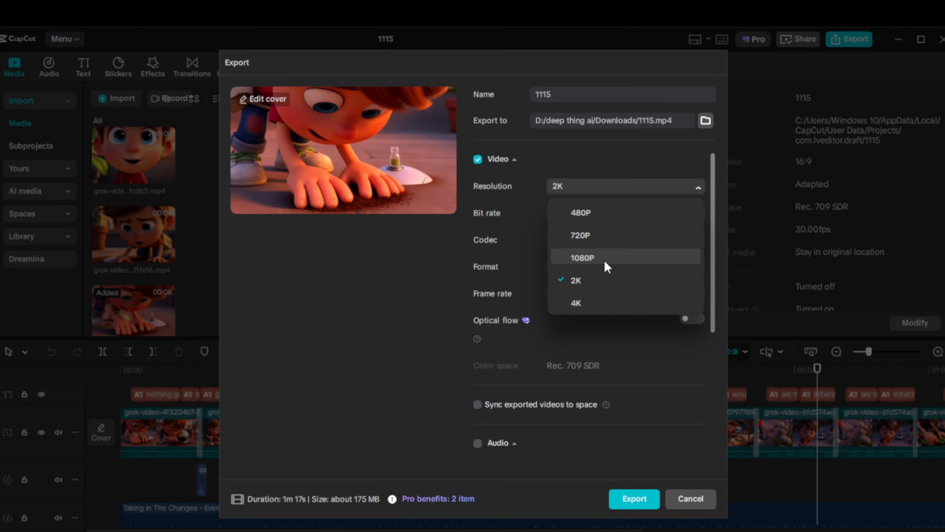
click(586, 305)
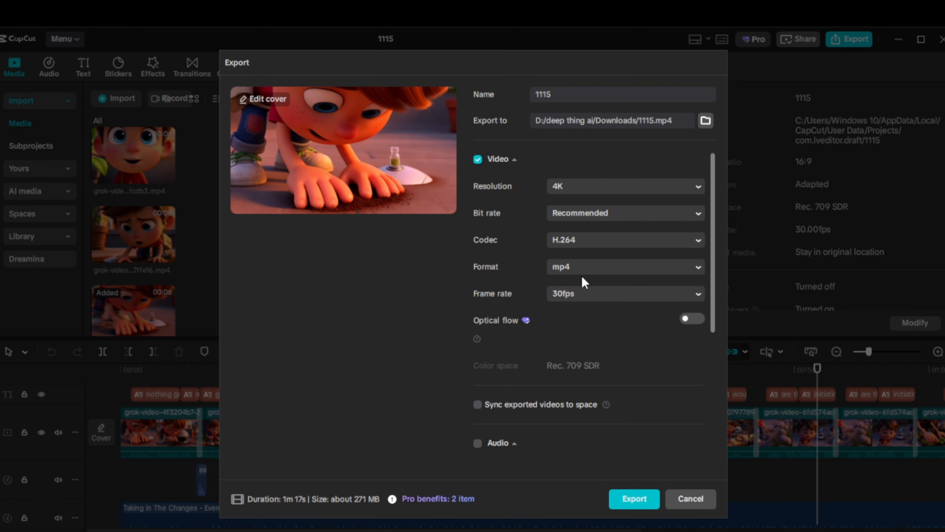
click(634, 498)
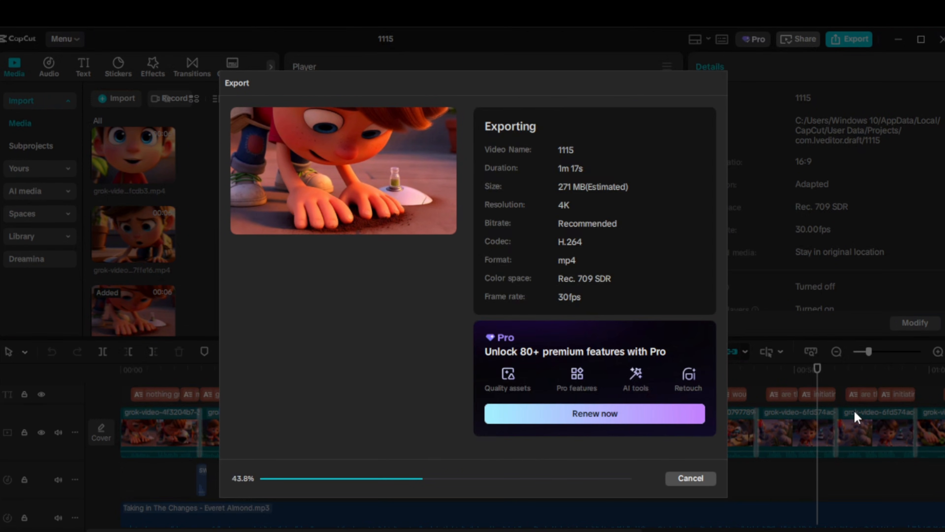